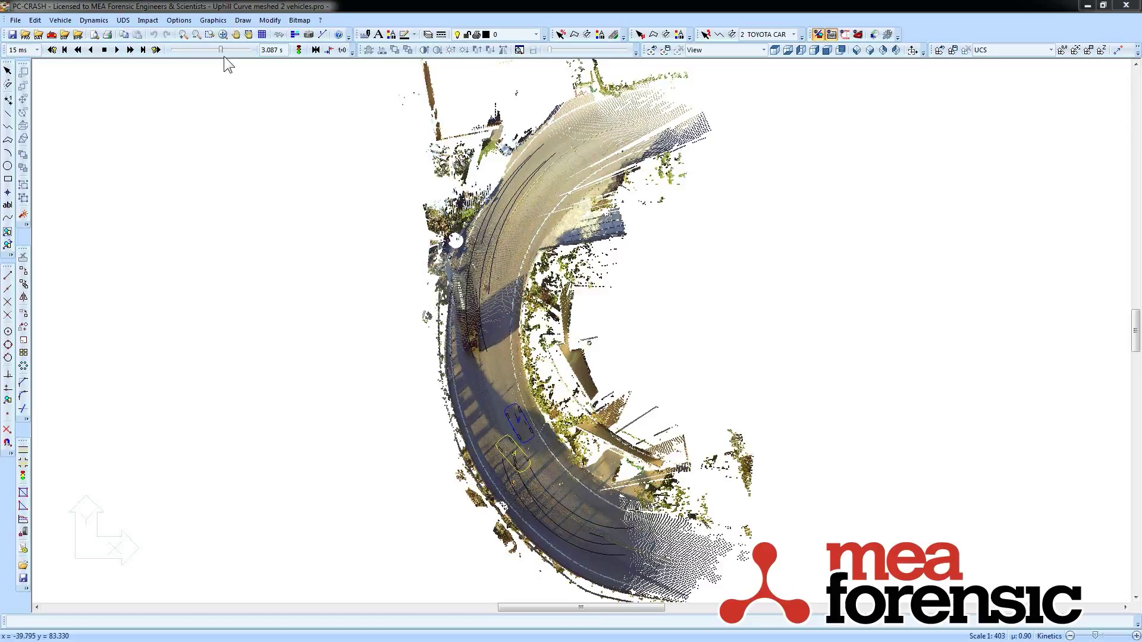
# Roll the simulation back to about 2.739 s so both cars sit further back on the curve
pyautogui.moveTo(222, 52)
pyautogui.mouseDown()
pyautogui.moveTo(207, 54)
pyautogui.moveTo(217, 61)
pyautogui.mouseUp()
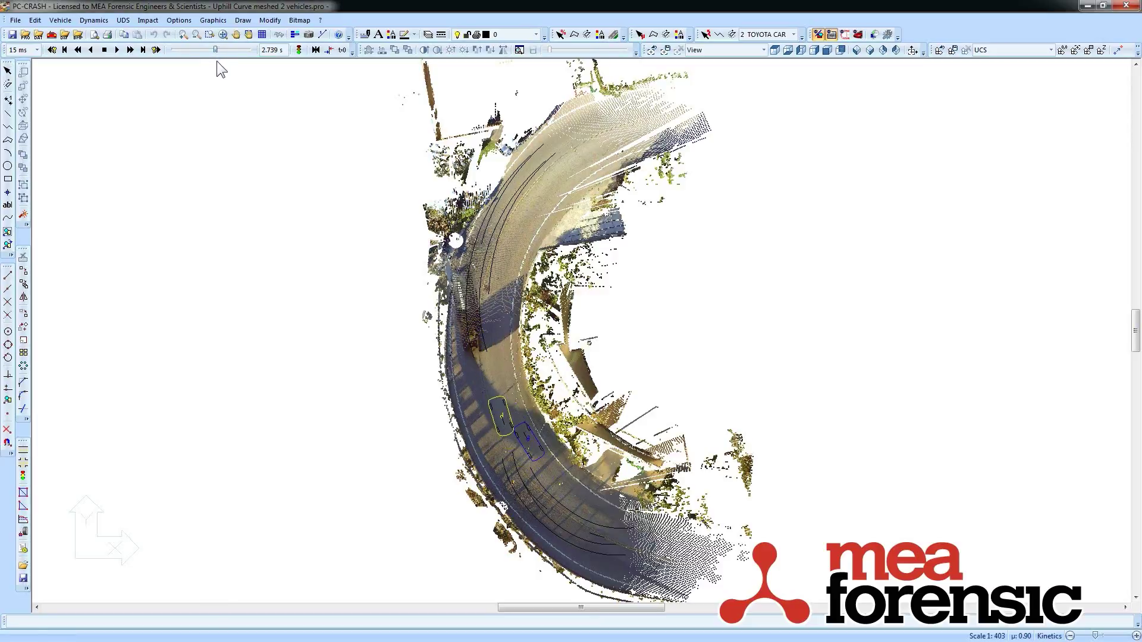
# Draw both vehicles as filled 3D car models and scrub the simulation to 2.238 s
pyautogui.click(843, 36)
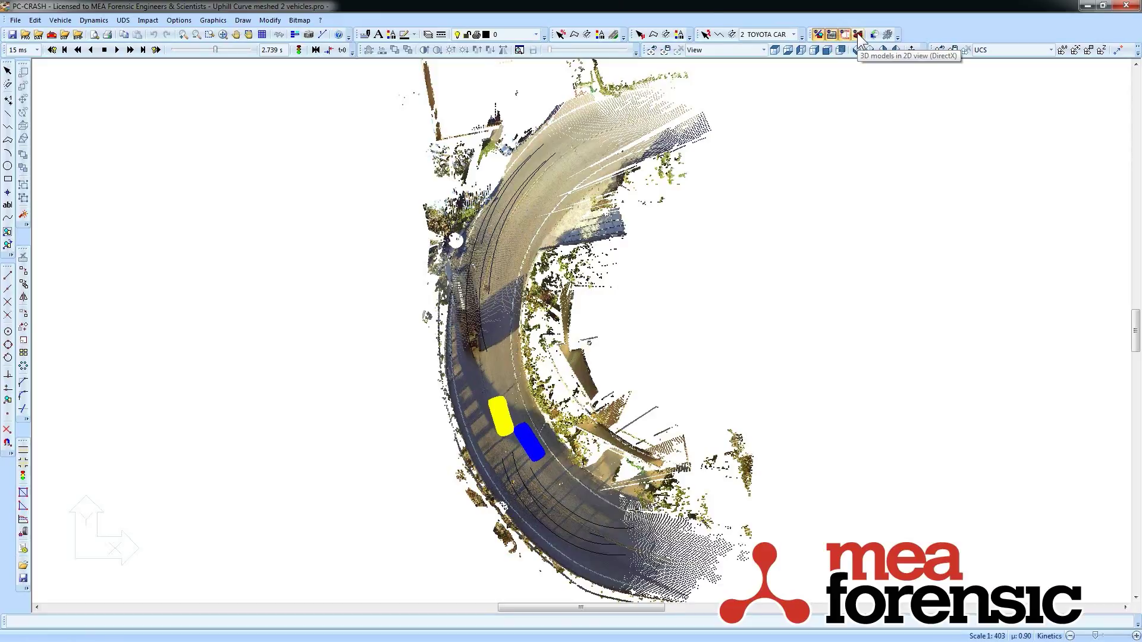
pyautogui.click(858, 35)
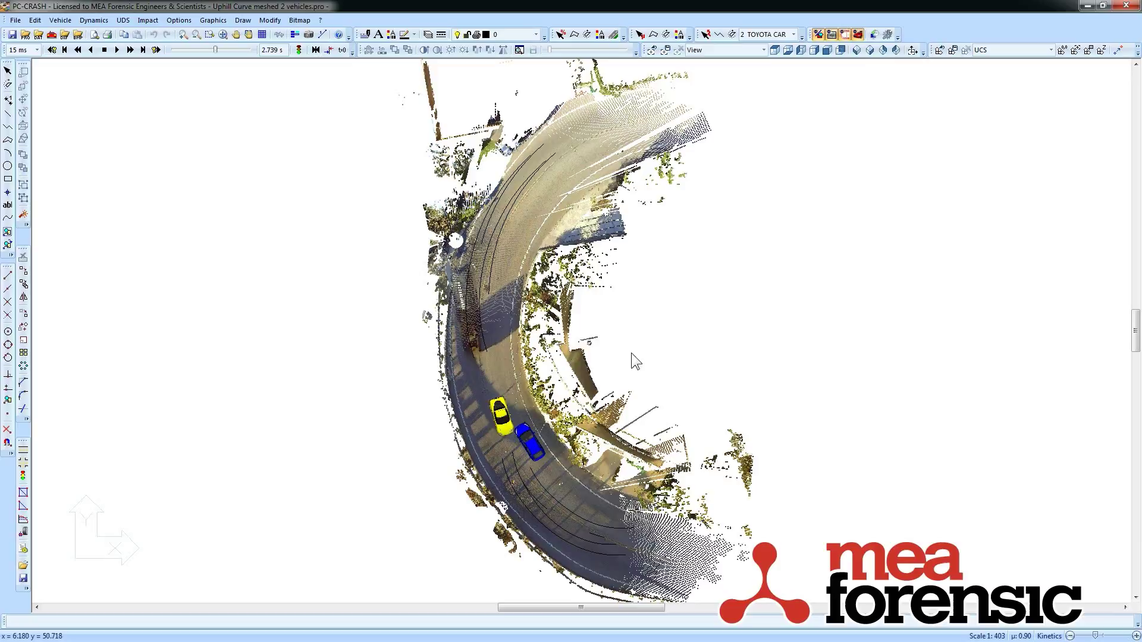
pyautogui.scroll(5, 505, 402)
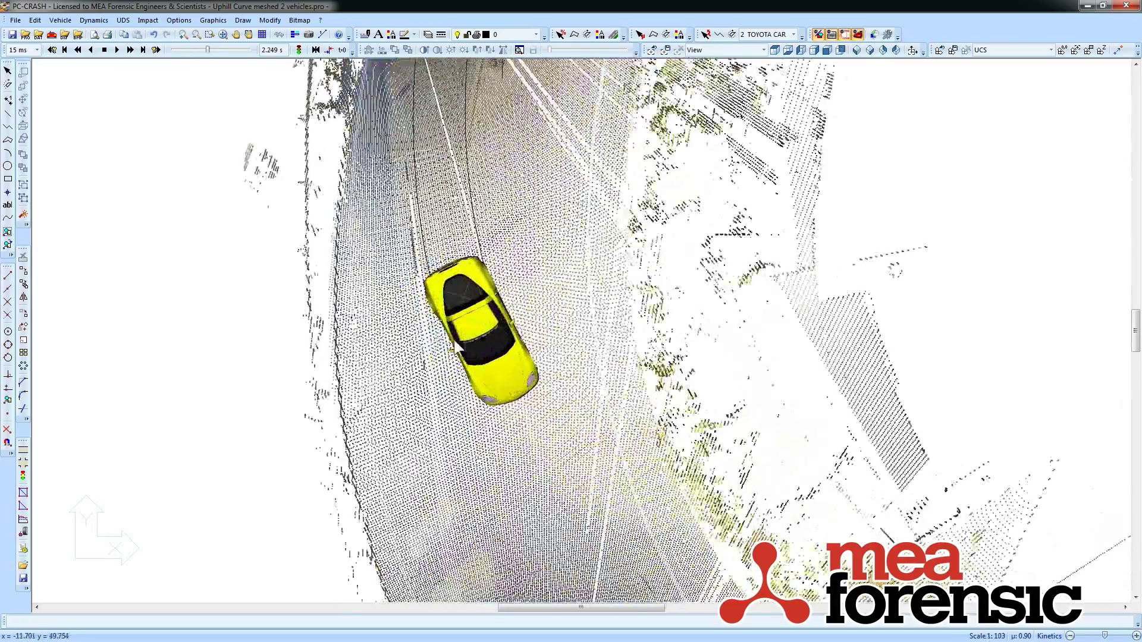
pyautogui.scroll(1, 455, 348)
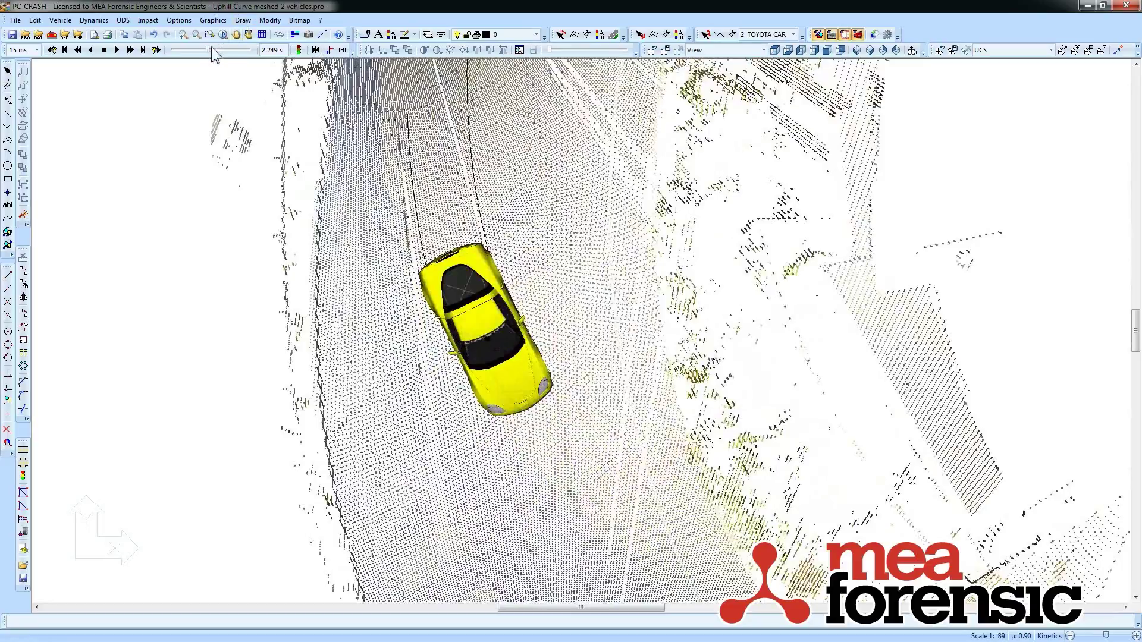
pyautogui.moveTo(212, 47)
pyautogui.mouseDown()
pyautogui.moveTo(222, 54)
pyautogui.moveTo(209, 54)
pyautogui.mouseUp()
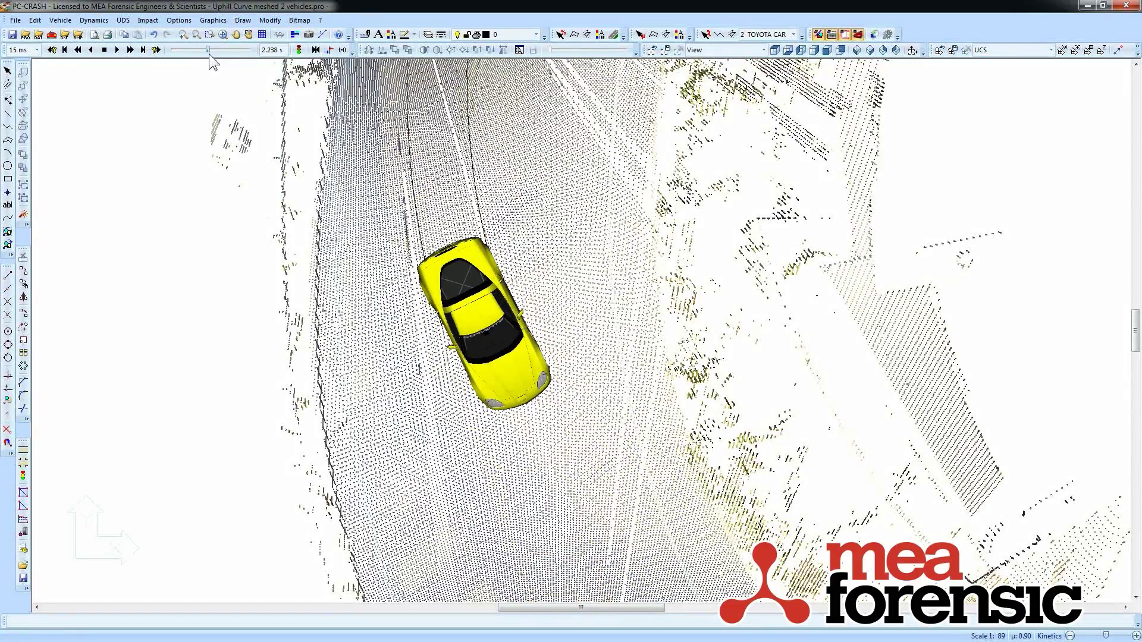
pyautogui.scroll(-5, 227, 239)
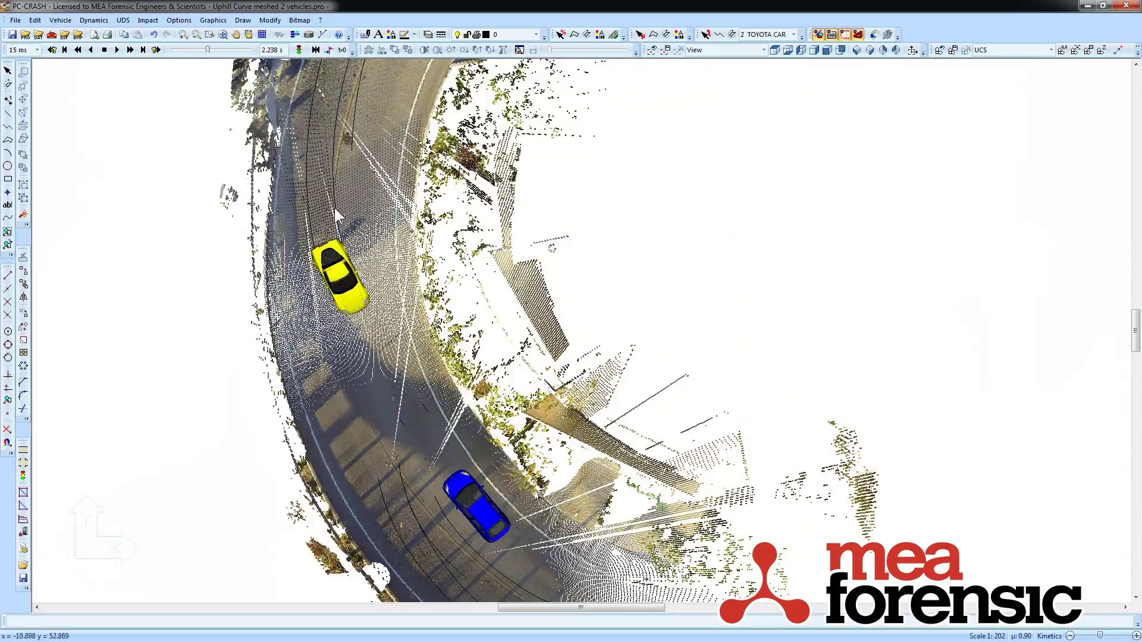
# Advance the simulation to 2.778 s where the cars touch and zoom in on the impact
pyautogui.click(205, 49)
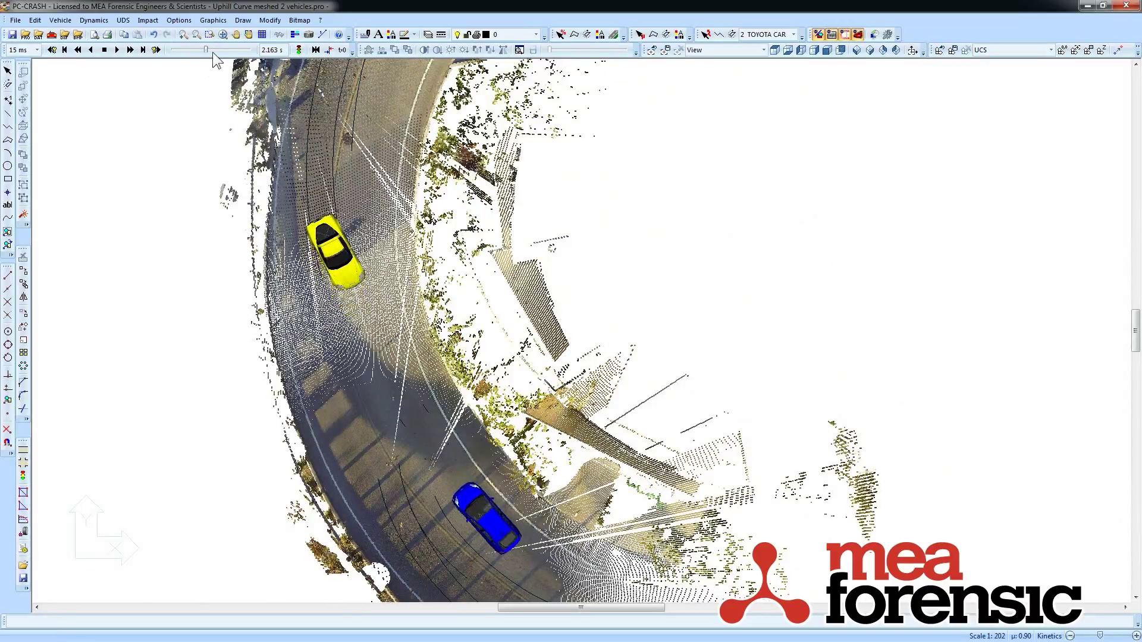
pyautogui.moveTo(205, 47); pyautogui.dragTo(217, 49)
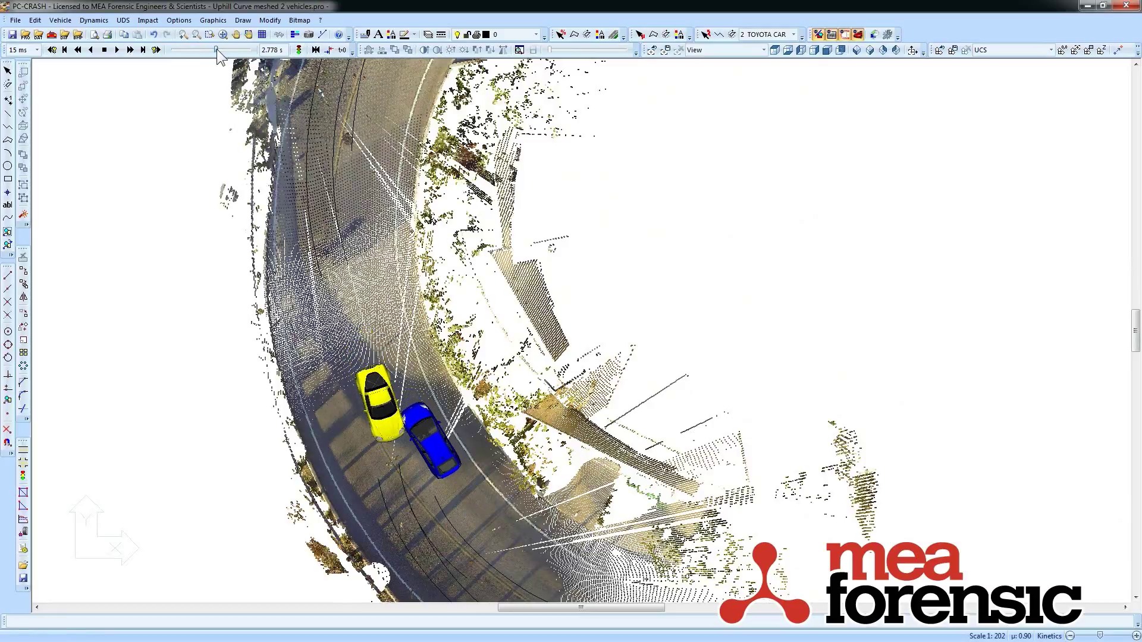
pyautogui.scroll(3, 391, 460)
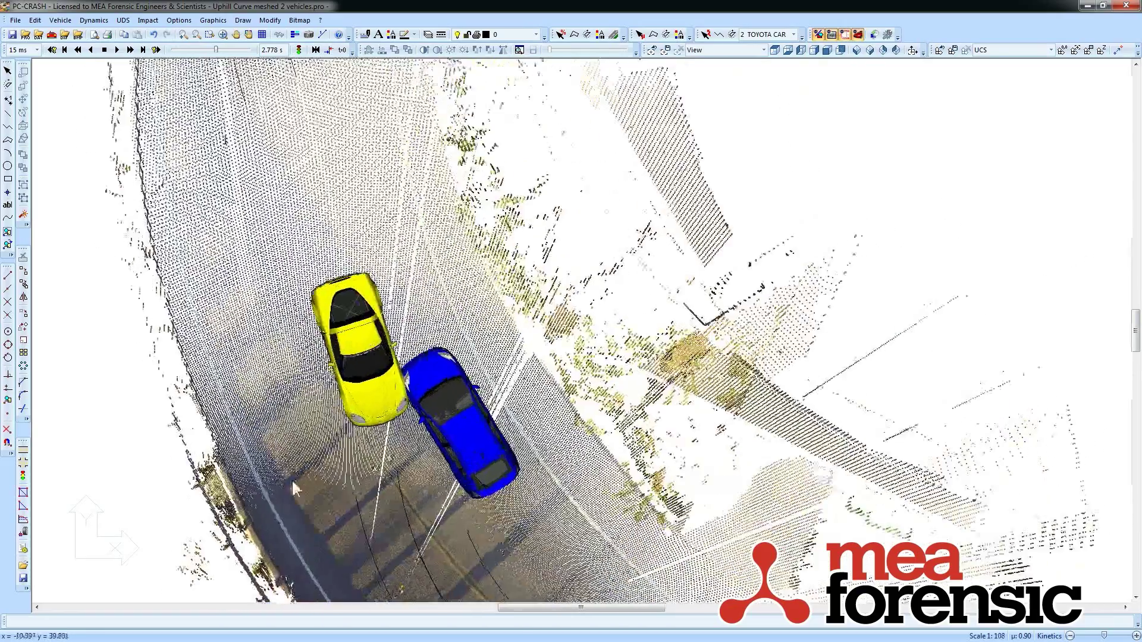
pyautogui.scroll(5, 294, 488)
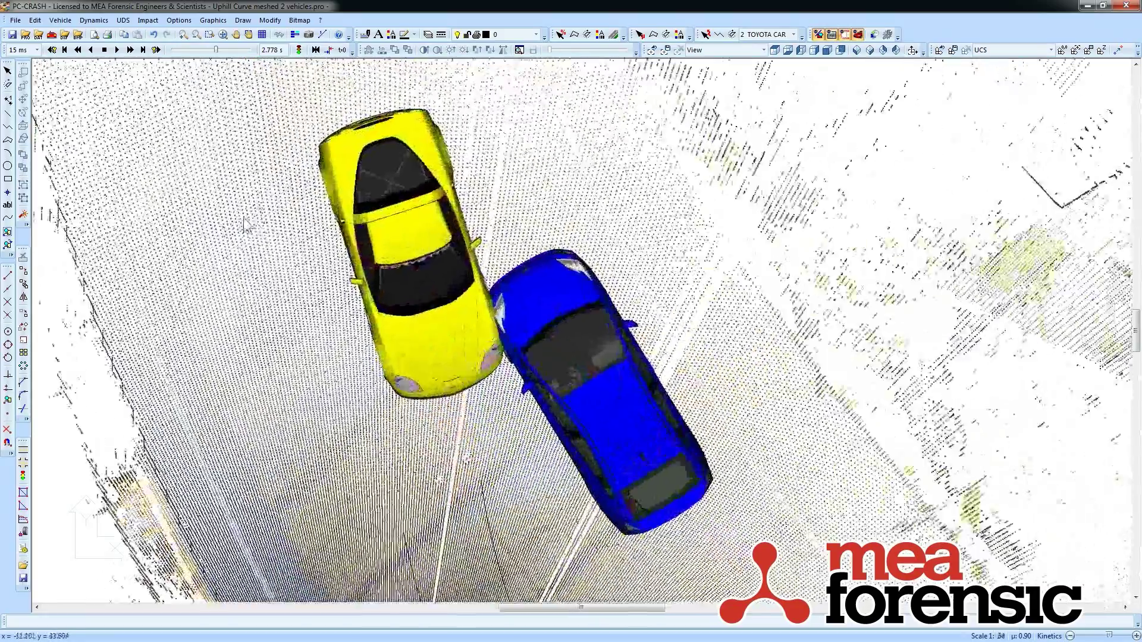
# Save the collision close-up as the named view Impact
pyautogui.click(666, 51)
pyautogui.write('I')
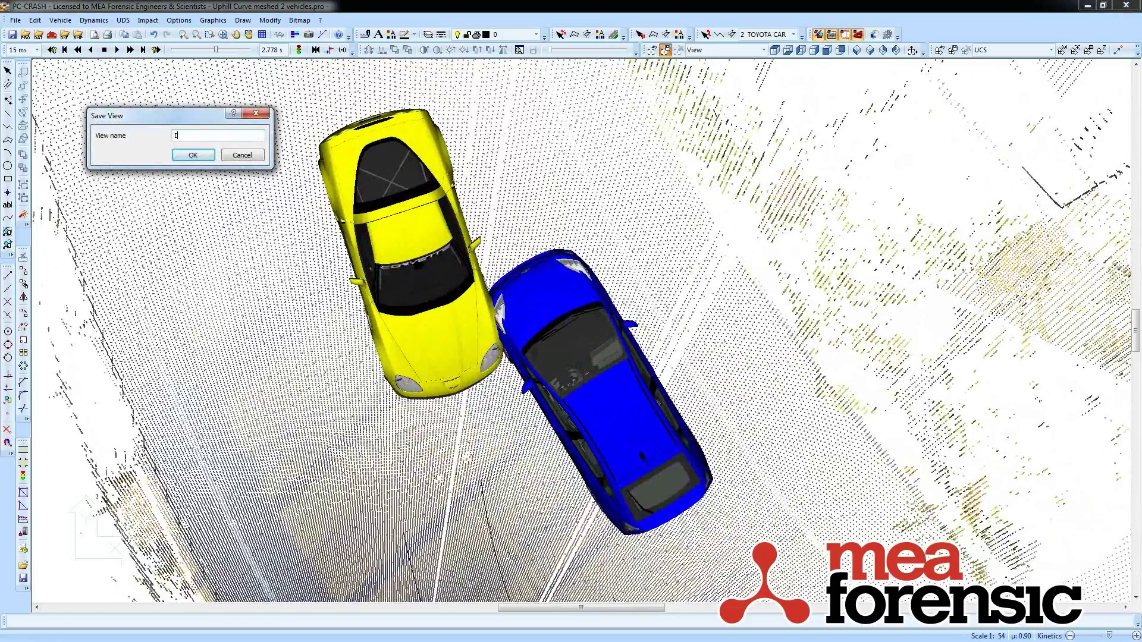
pyautogui.write('mpact')
pyautogui.press('Return')
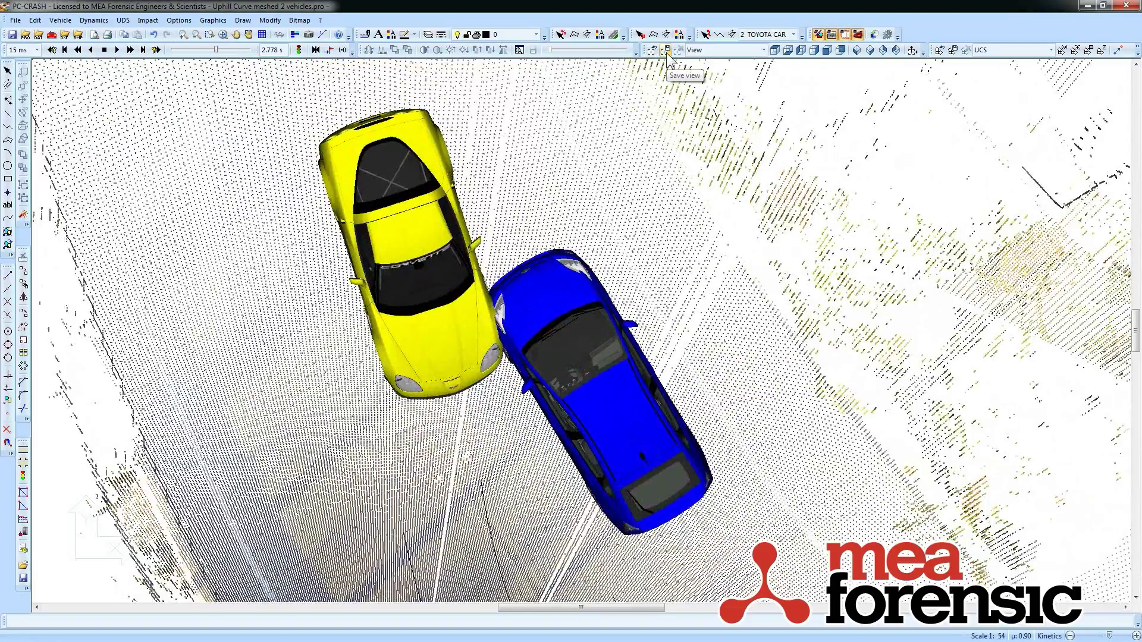
# Fit the whole point cloud in view and save it as the named view Overall
pyautogui.scroll(-3, 608, 226)
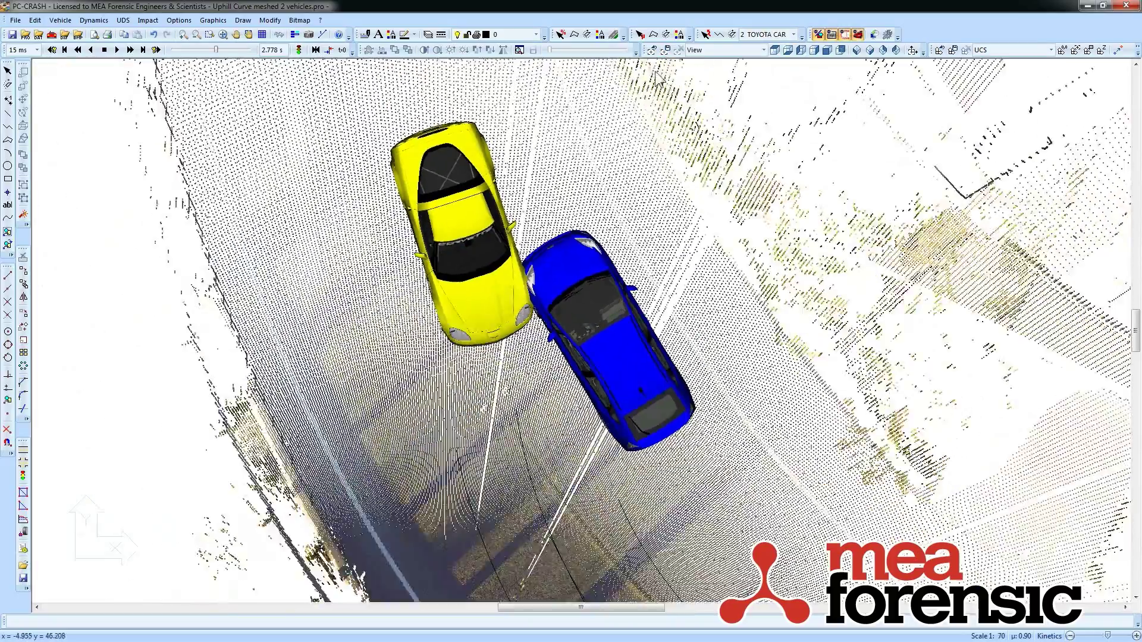
pyautogui.press('Home')
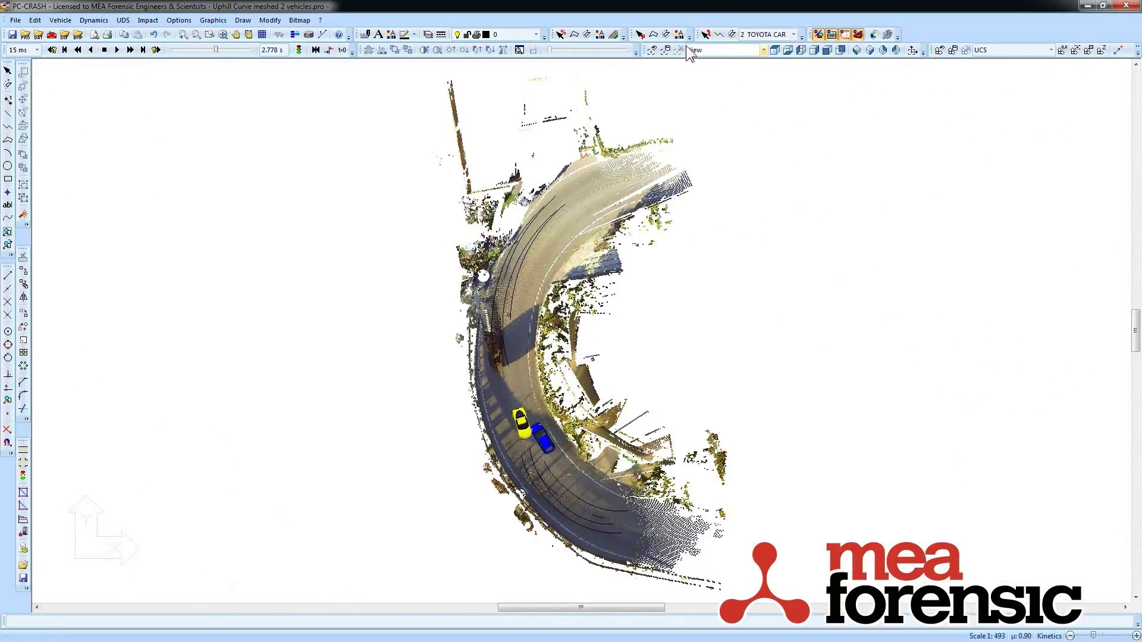
pyautogui.click(665, 49)
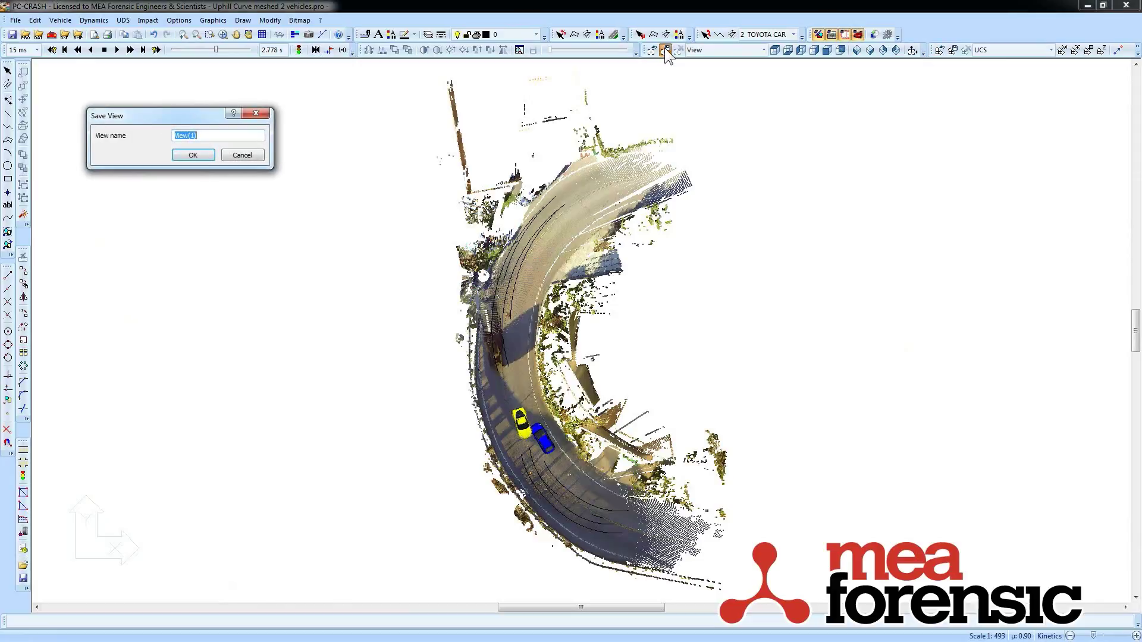
pyautogui.write('A')
pyautogui.press('Return')
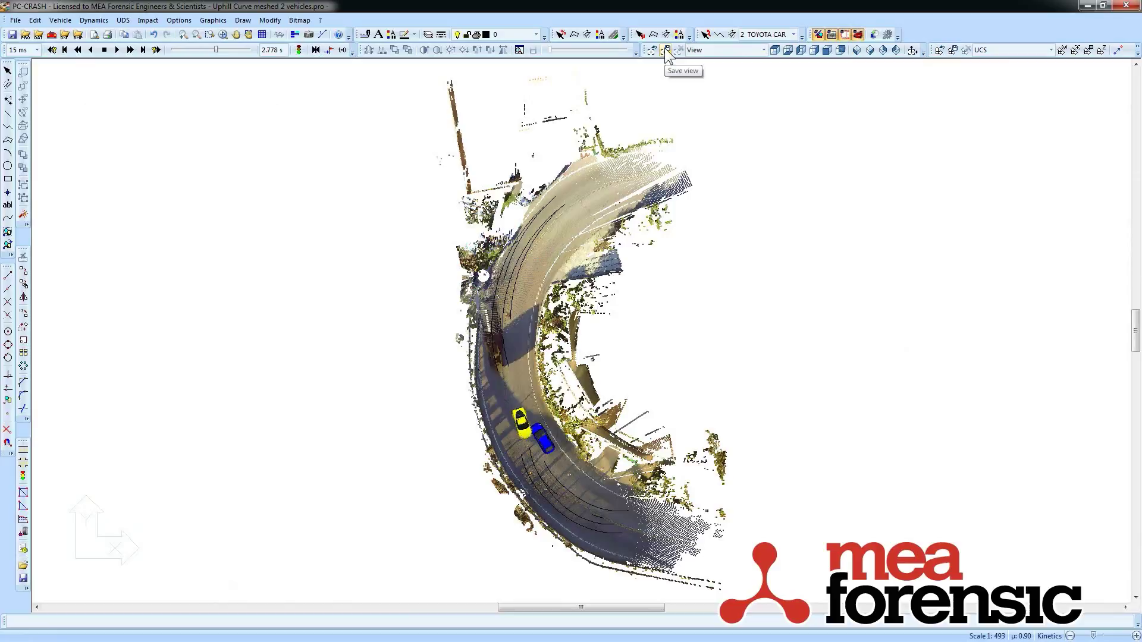
pyautogui.click(721, 51)
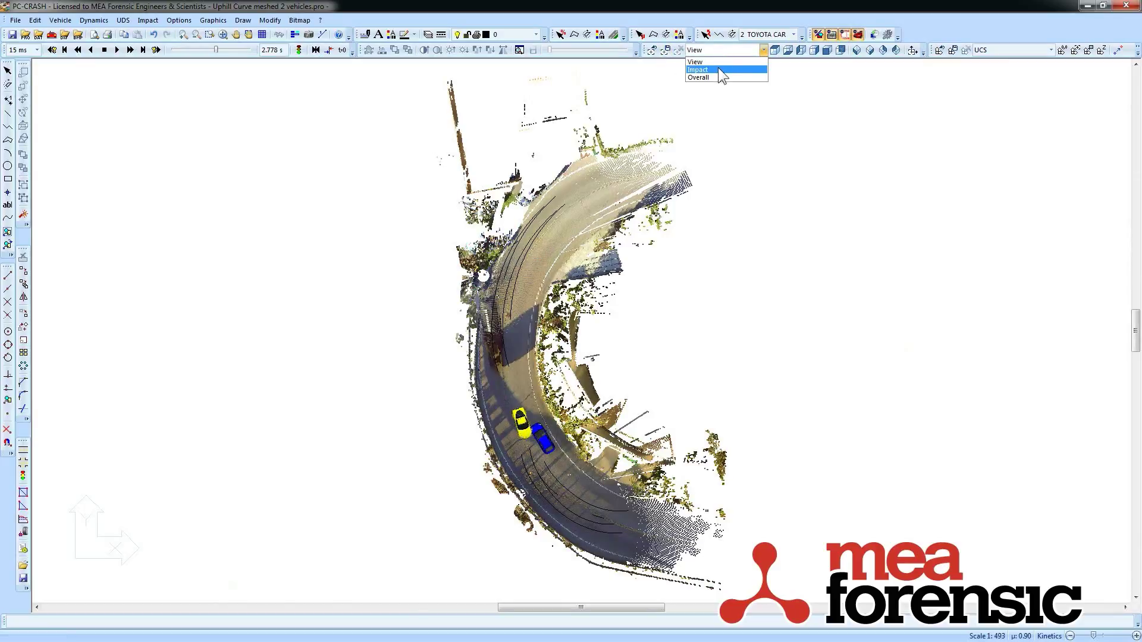
pyautogui.click(718, 67)
pyautogui.click(721, 51)
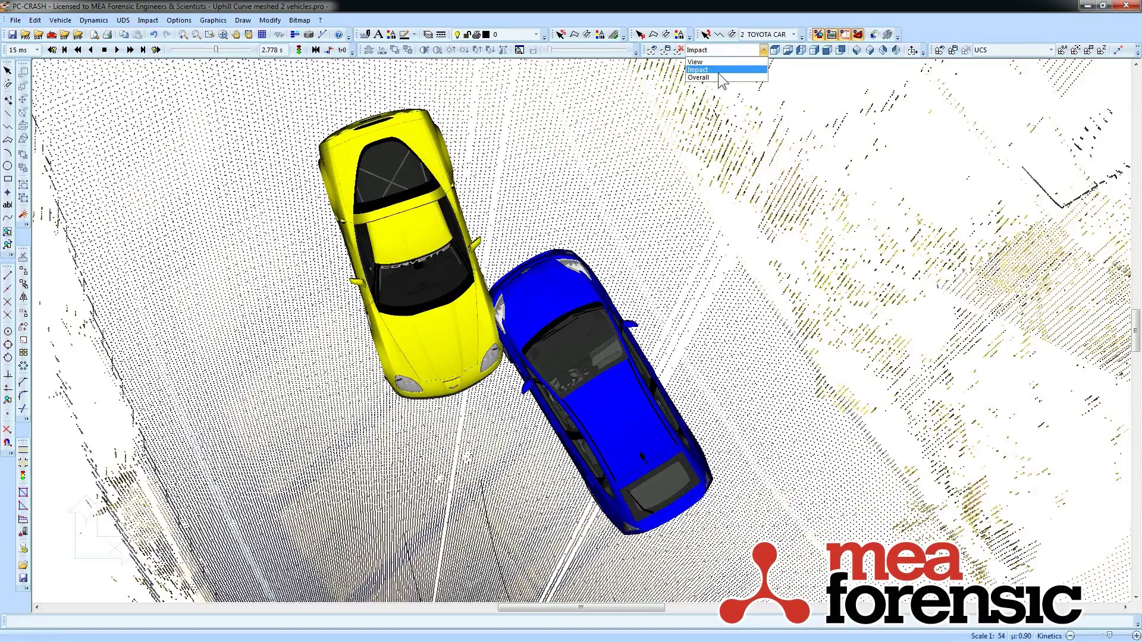
pyautogui.click(718, 69)
pyautogui.click(717, 50)
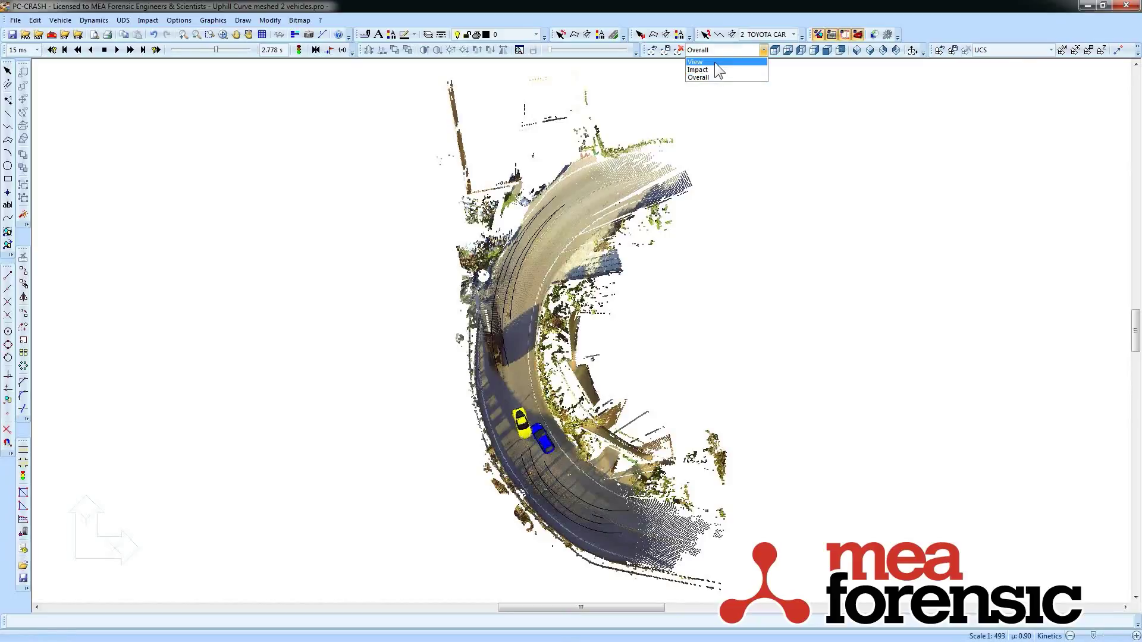
pyautogui.click(714, 62)
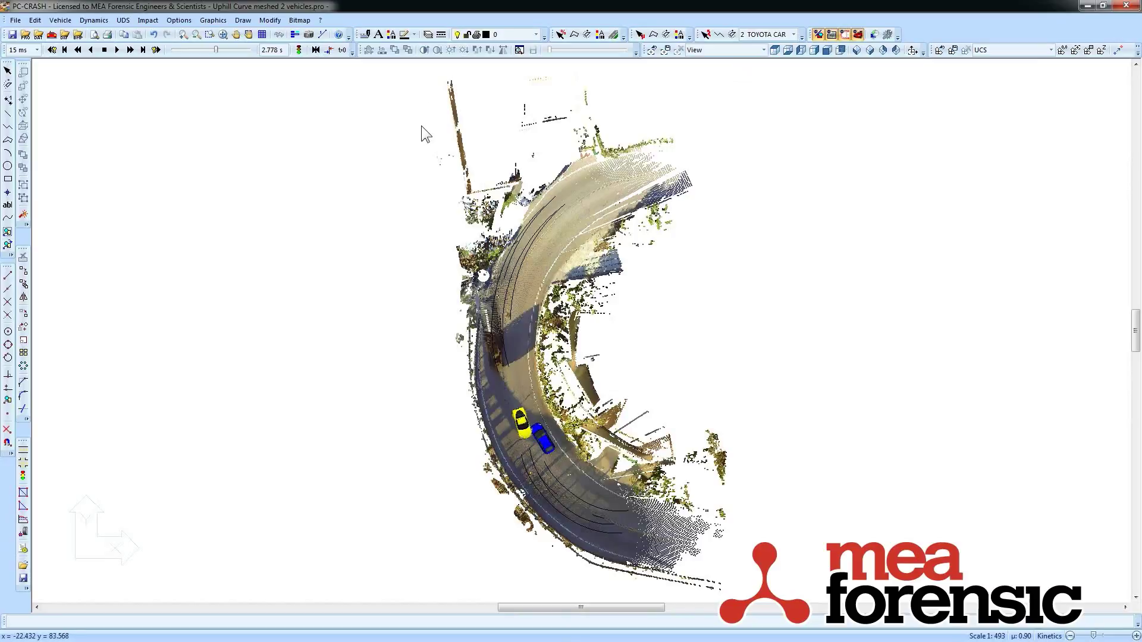
# View the road from the left, zoom in, and rewind the simulation to 1.350 s
pyautogui.click(802, 50)
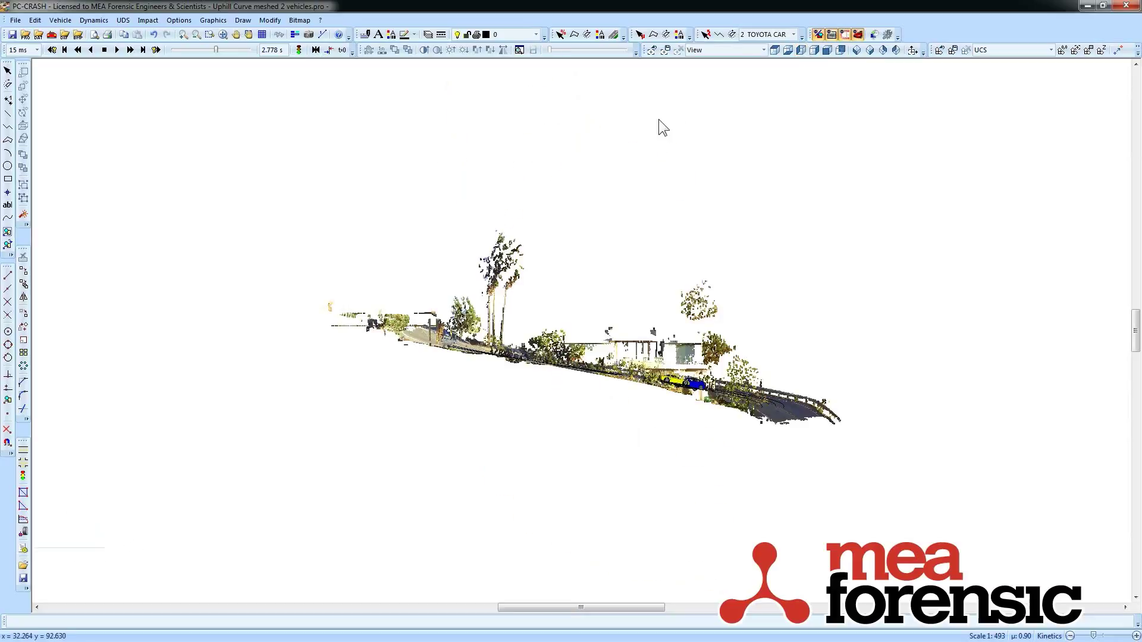
pyautogui.scroll(4, 625, 366)
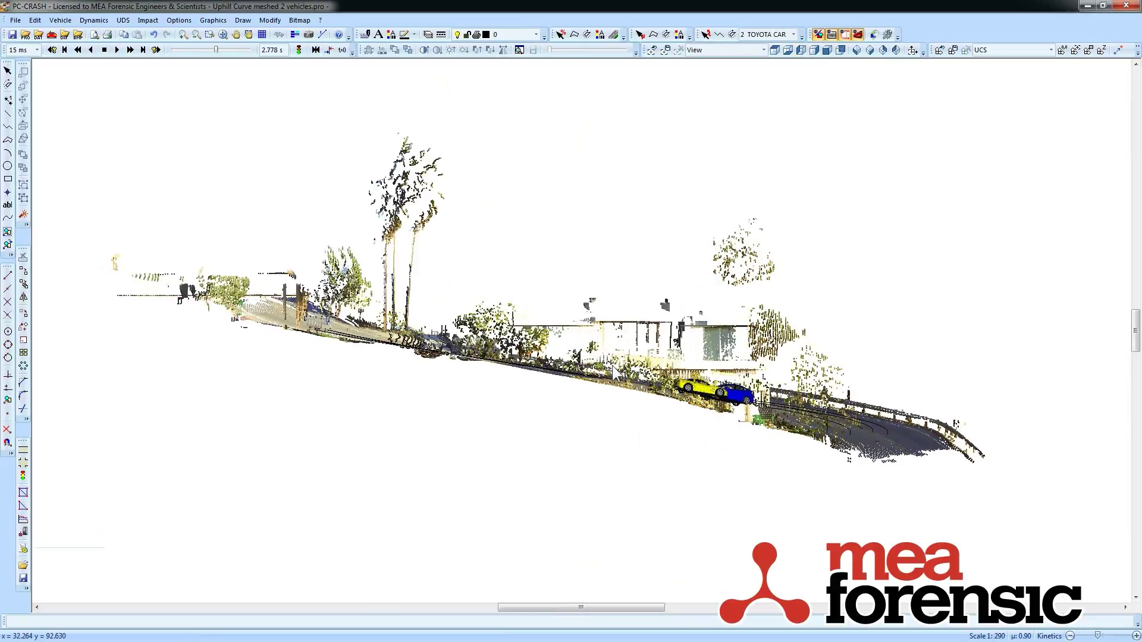
pyautogui.scroll(1, 547, 358)
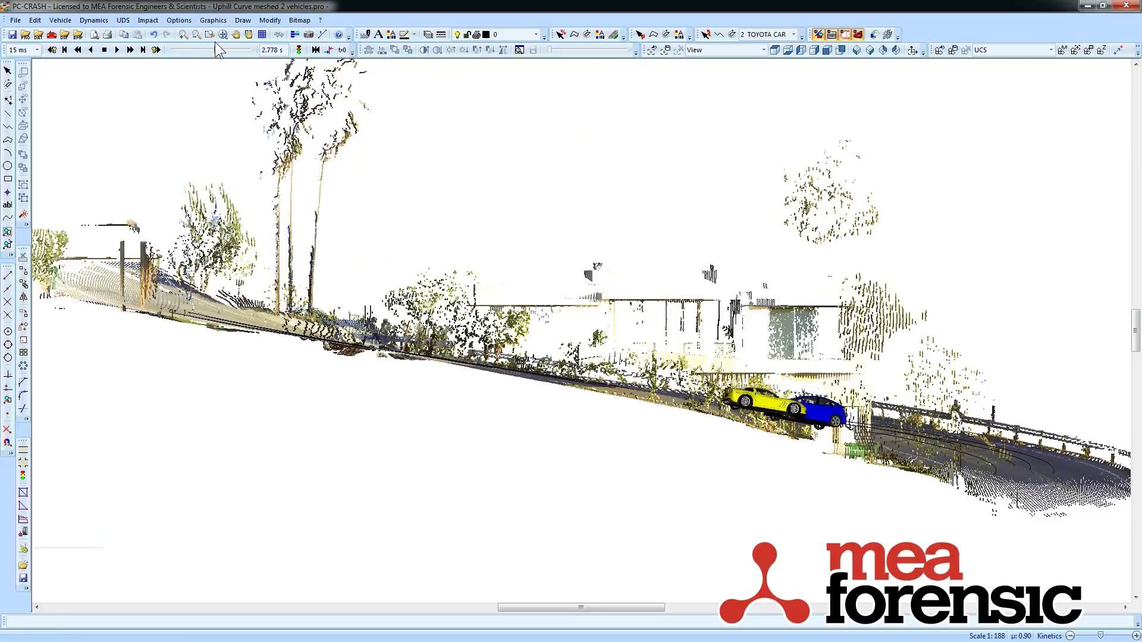
pyautogui.moveTo(214, 50); pyautogui.dragTo(194, 69)
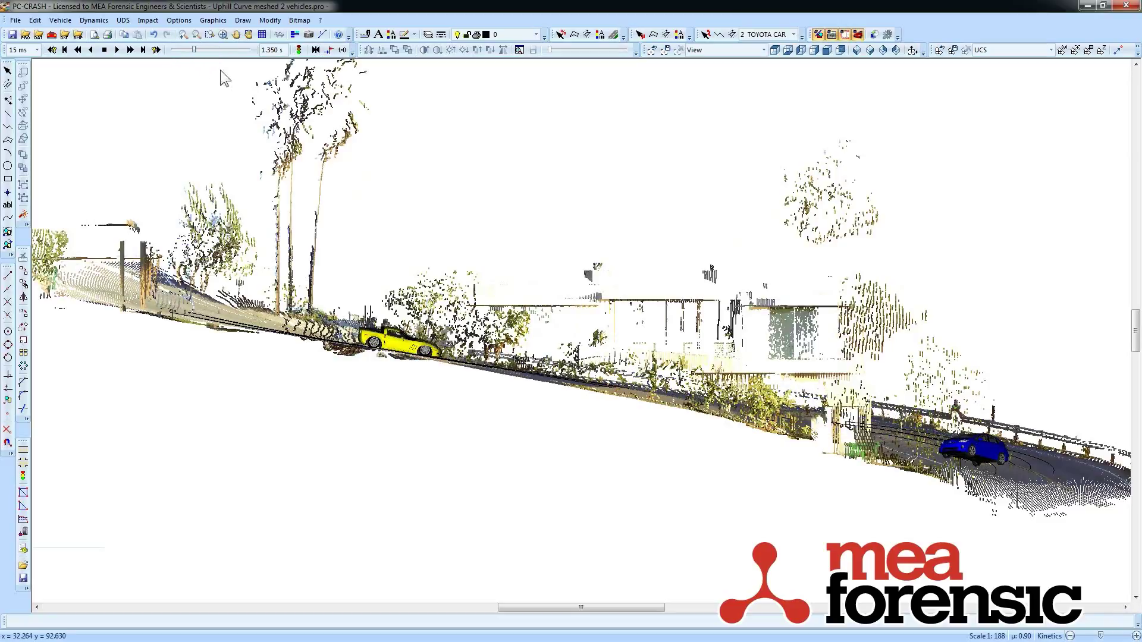
# Switch to the rear view, rewind the cars to 1.309 s, and zoom in on the yellow car
pyautogui.click(839, 50)
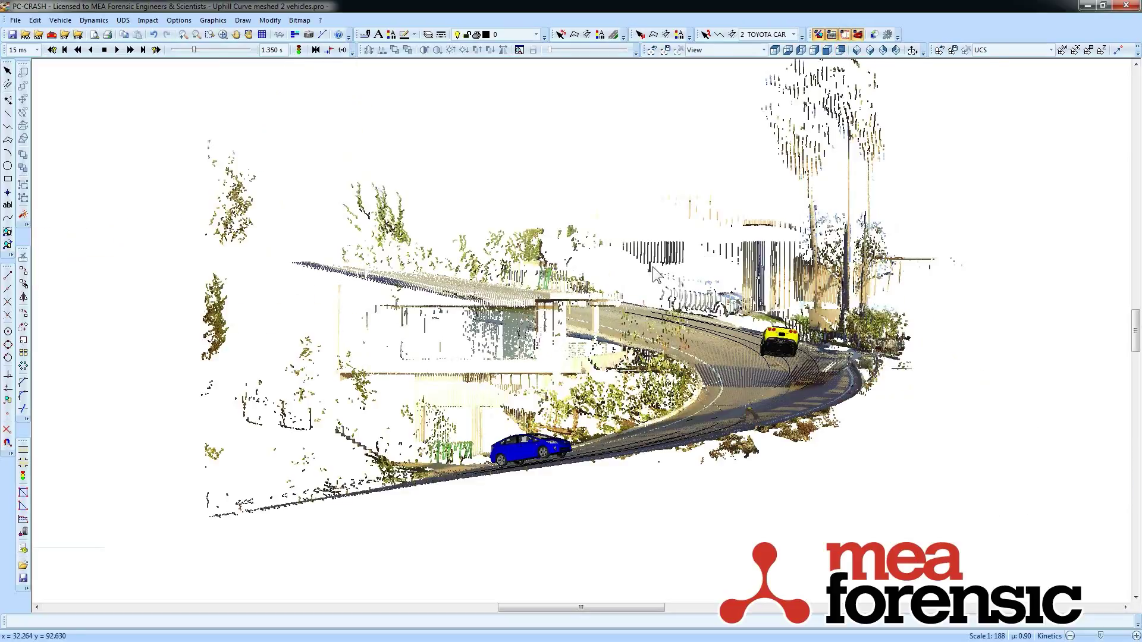
pyautogui.moveTo(194, 50); pyautogui.dragTo(196, 78)
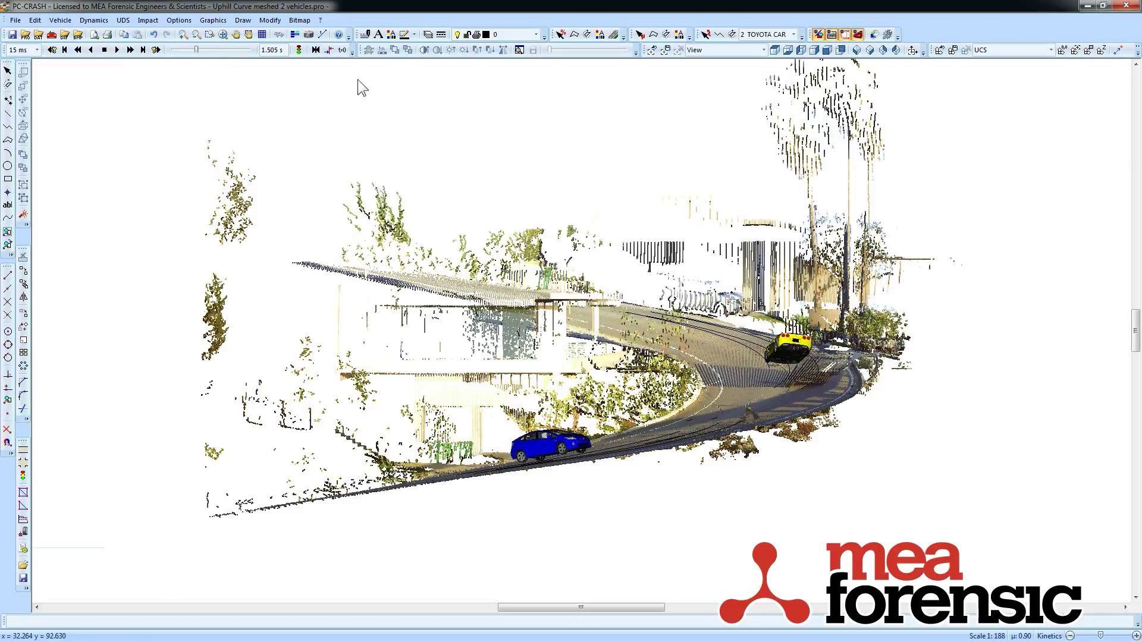
pyautogui.click(842, 50)
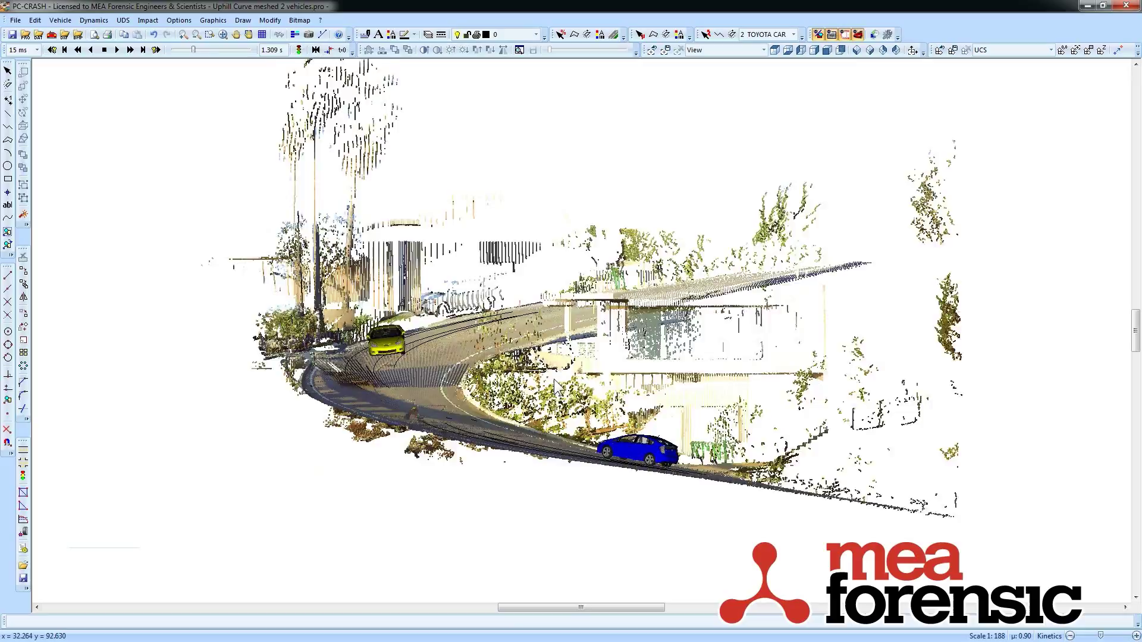
pyautogui.scroll(2, 426, 363)
pyautogui.scroll(2, 343, 352)
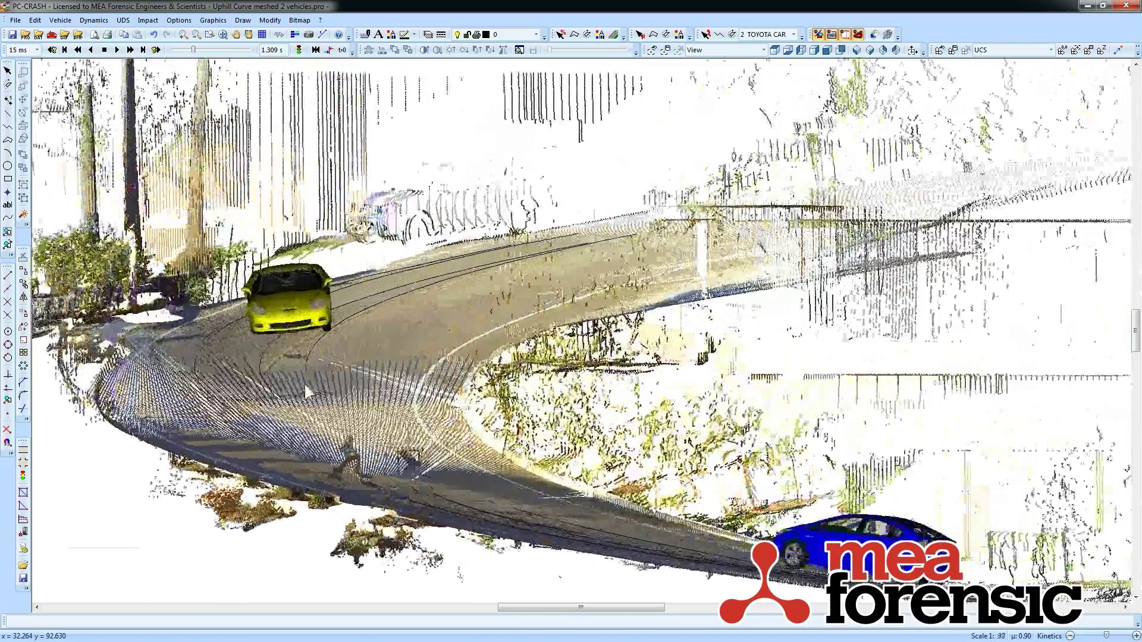
# Save this close-up of the yellow car as the named view Front
pyautogui.click(667, 50)
pyautogui.write('Front')
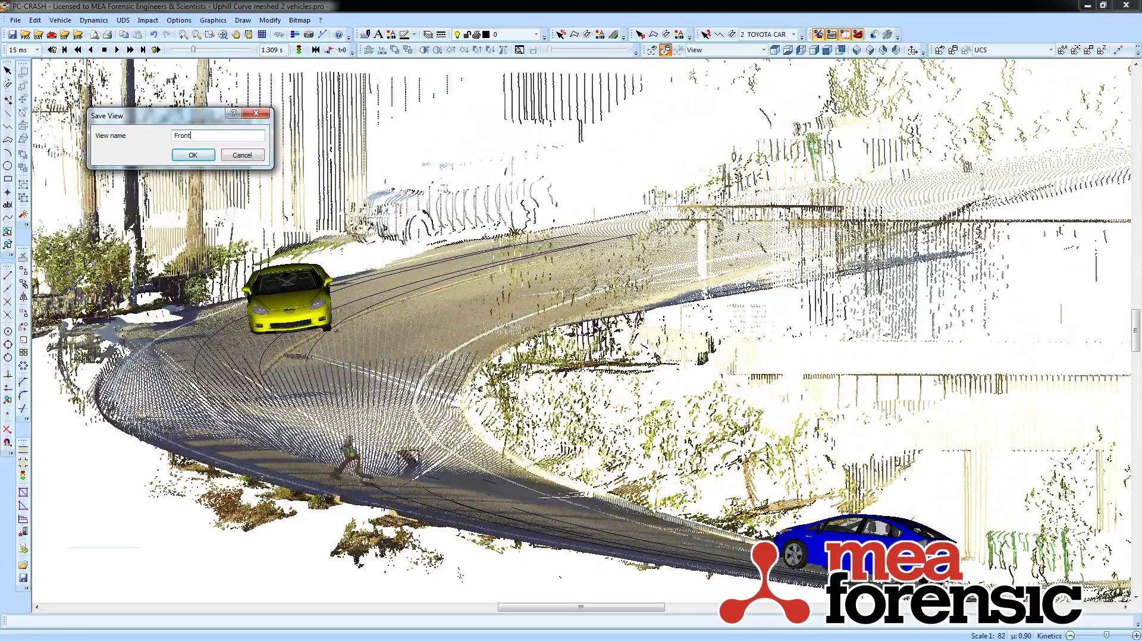
pyautogui.press('Return')
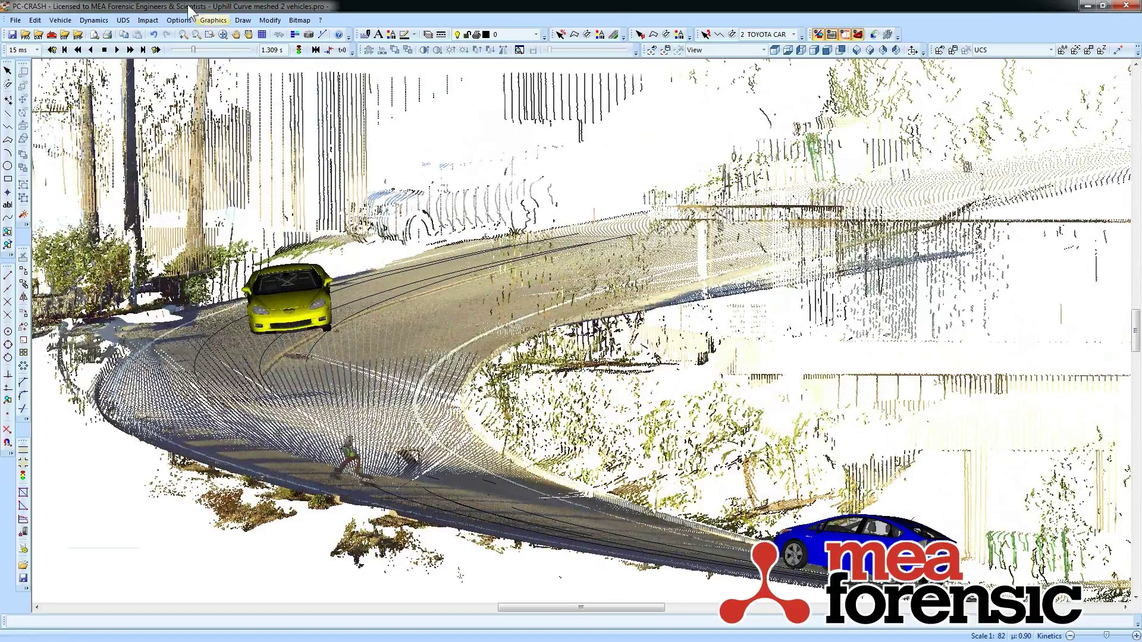
# Rotate the view to look straight down on the curve and save it as Top rotated
pyautogui.click(213, 21)
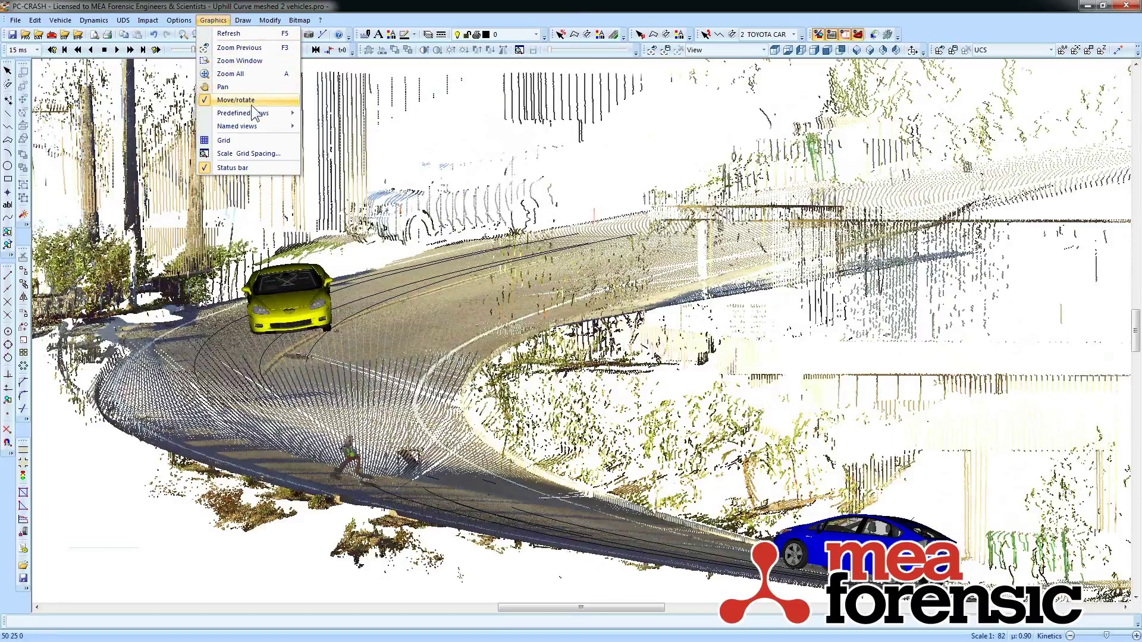
pyautogui.click(254, 100)
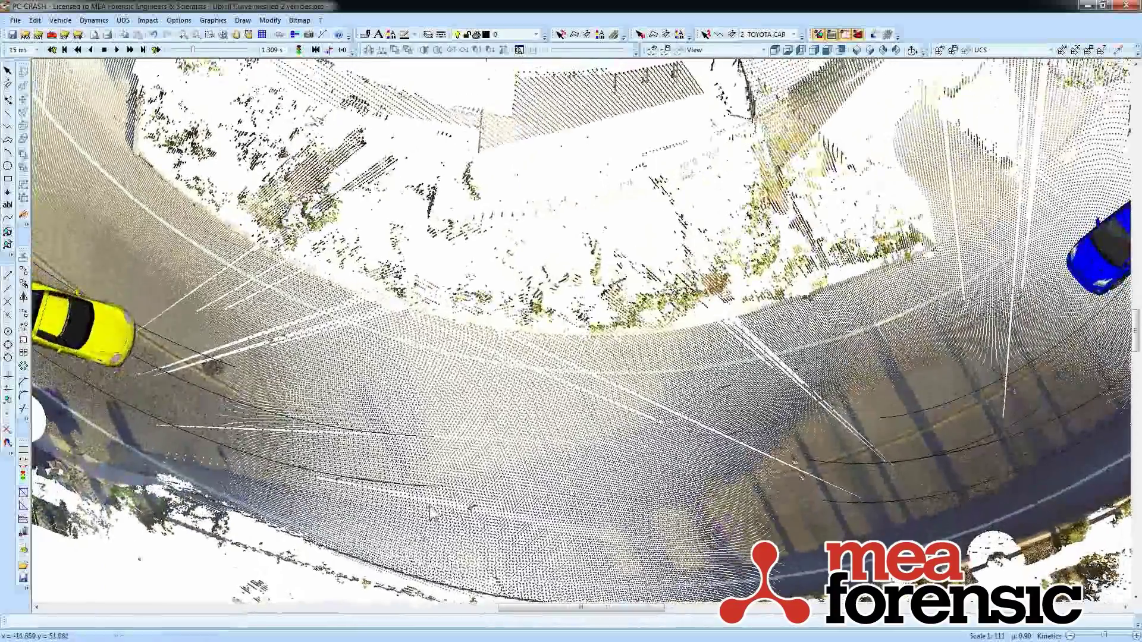
pyautogui.click(665, 50)
pyautogui.write('Top rot')
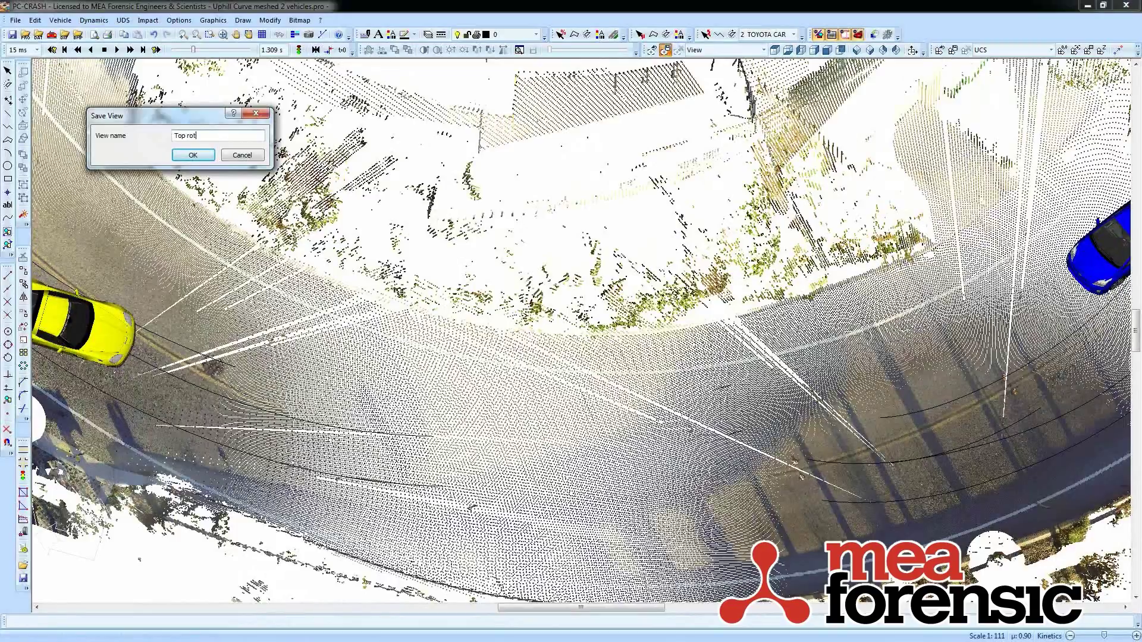
pyautogui.write('ated')
pyautogui.press('Return')
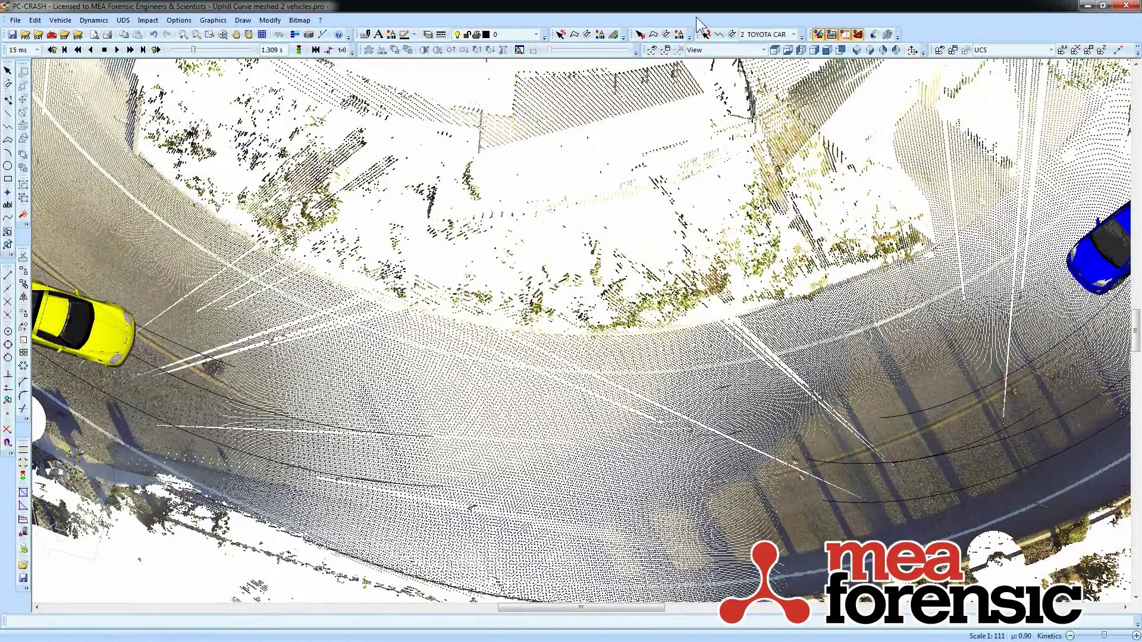
# Recall the saved views Impact, Front and Overall in turn
pyautogui.click(719, 53)
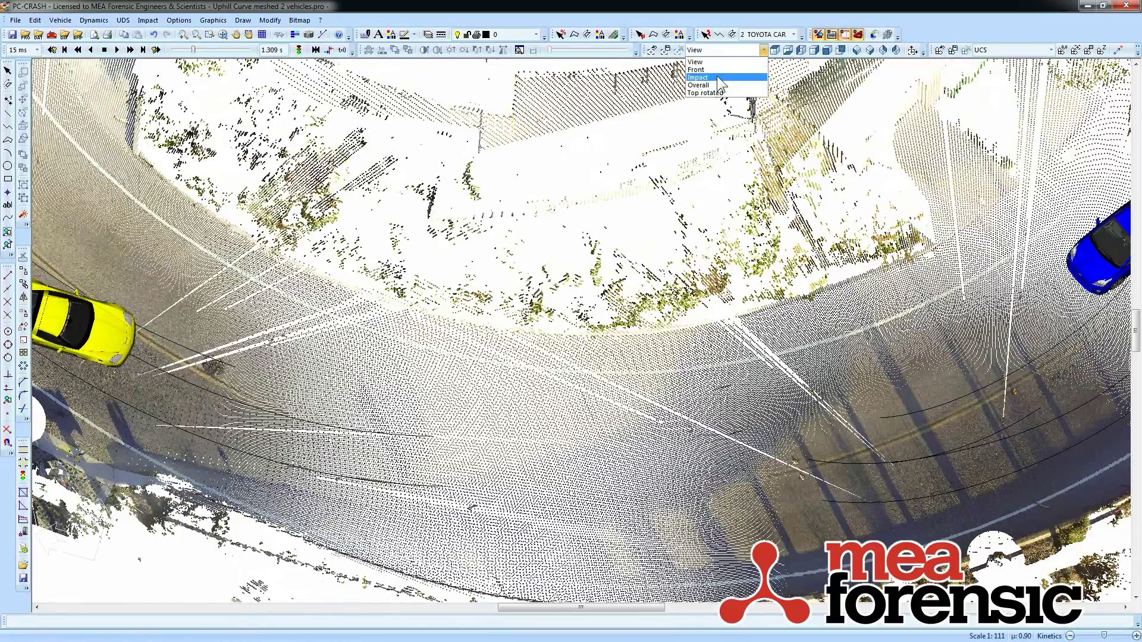
pyautogui.click(717, 75)
pyautogui.click(718, 50)
pyautogui.click(713, 68)
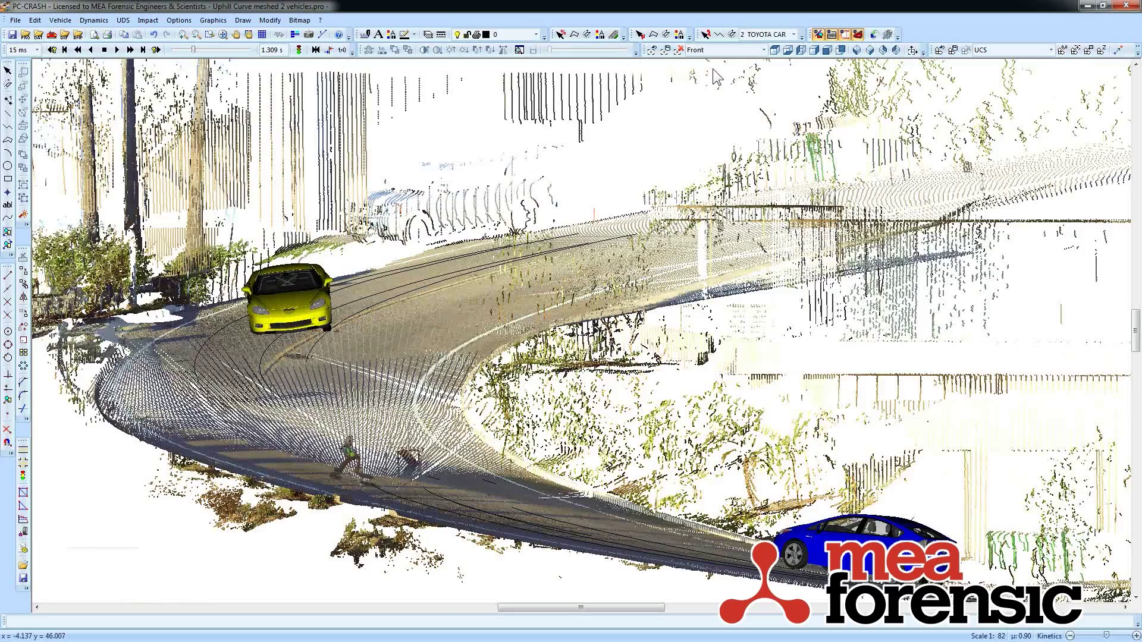
pyautogui.click(726, 52)
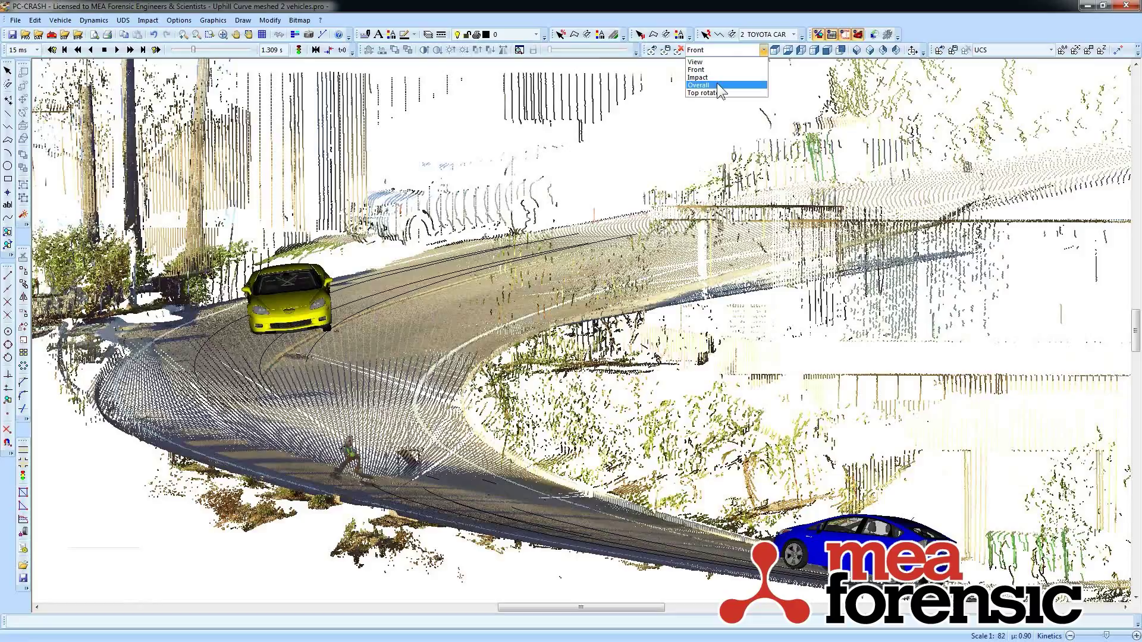
pyautogui.click(716, 83)
# Recall the Top rotated view and advance the simulation to 3.164 s, just past impact
pyautogui.click(725, 51)
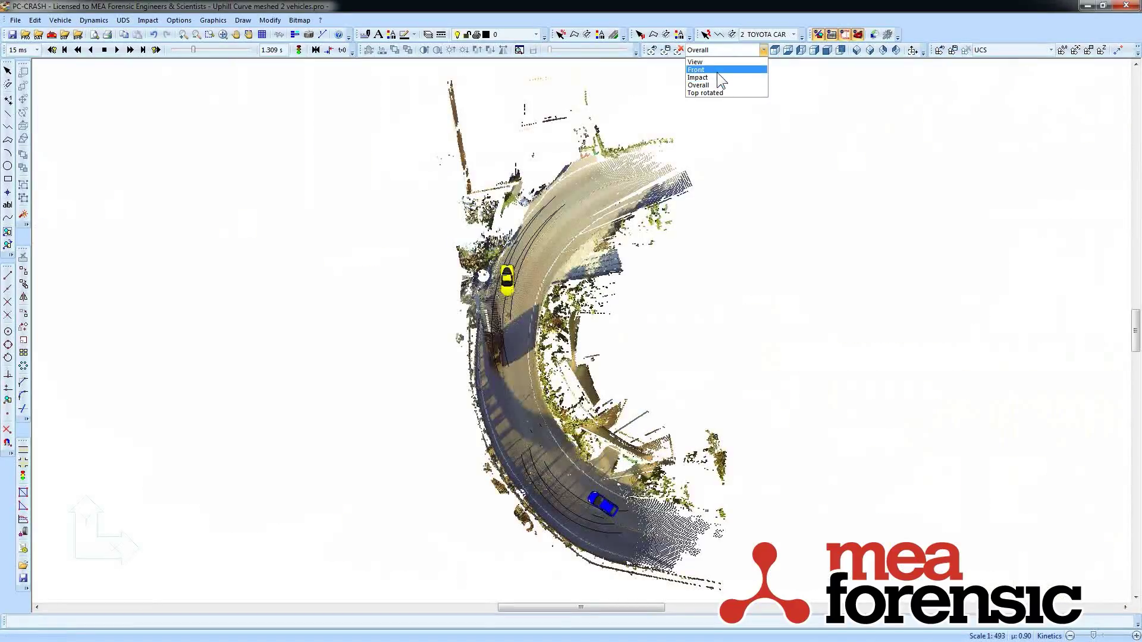
pyautogui.click(716, 92)
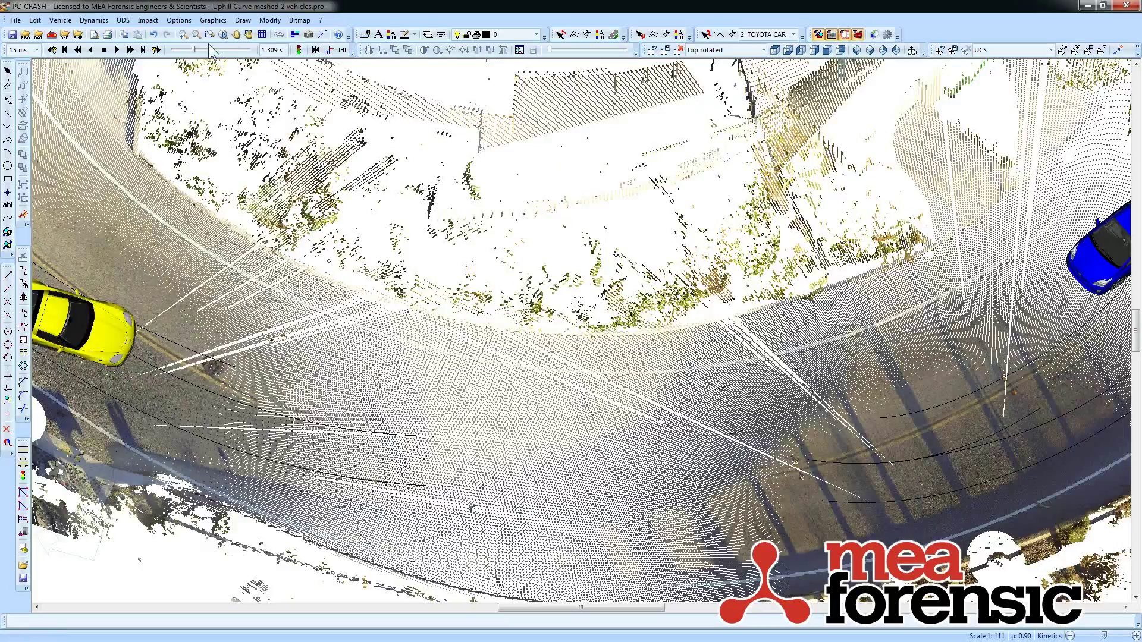
pyautogui.moveTo(195, 53); pyautogui.dragTo(224, 60)
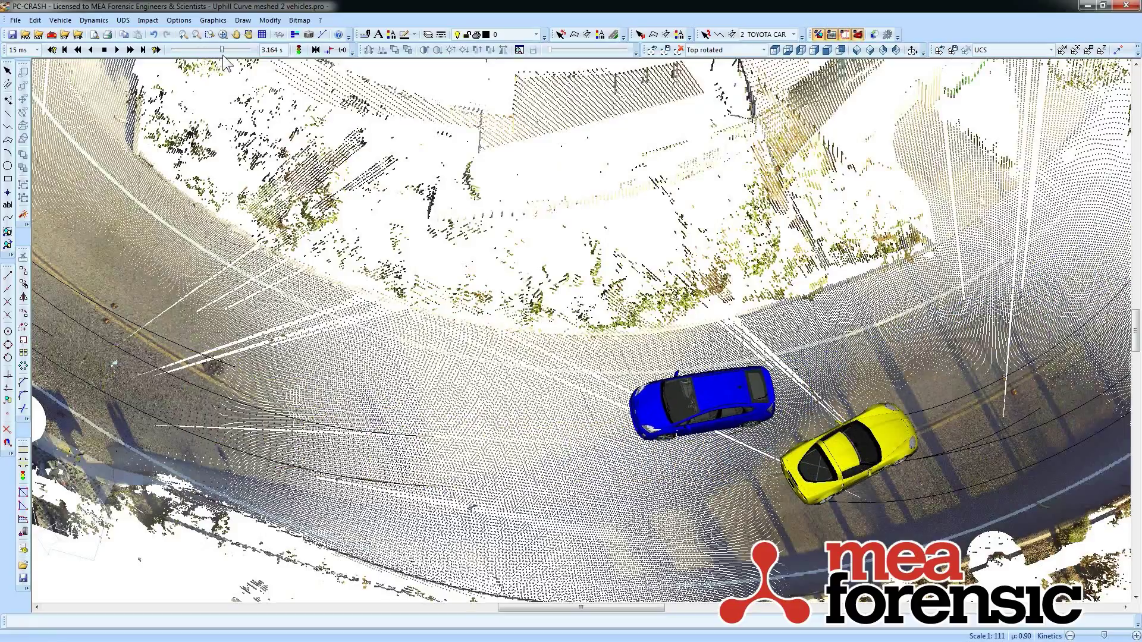